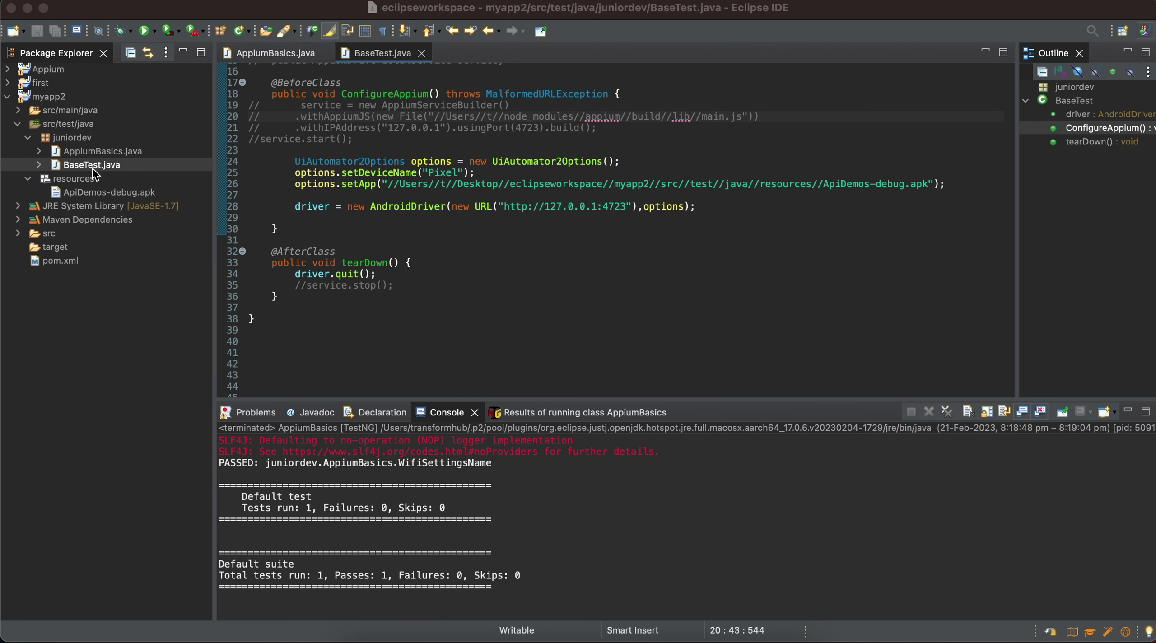
pyautogui.scroll(2, 317, 172)
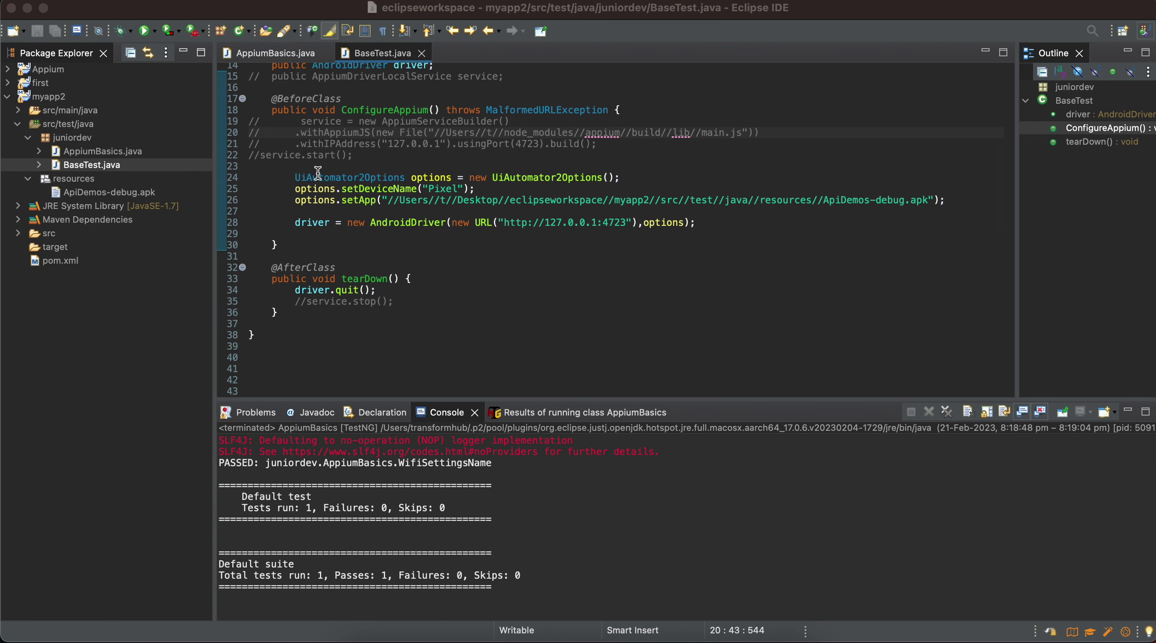
pyautogui.scroll(3, 317, 172)
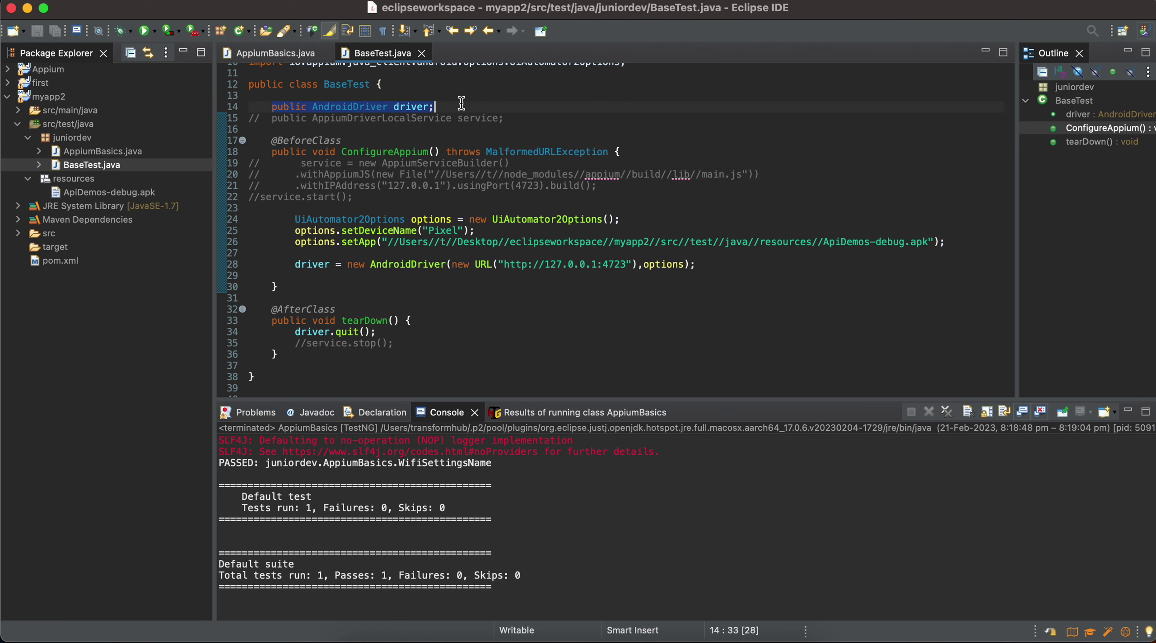
# Review BaseTest.java: the driver/service fields, ConfigureAppium setup body and the tearDown quit lines.
pyautogui.doubleClick(372, 119)
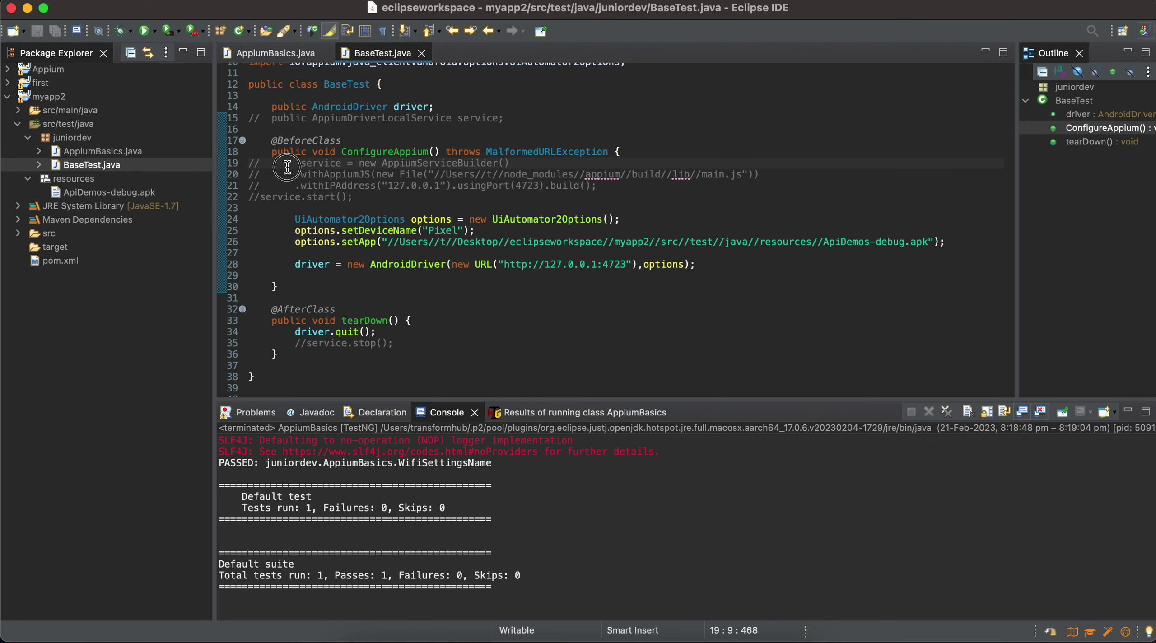
pyautogui.moveTo(251, 163); pyautogui.dragTo(707, 268)
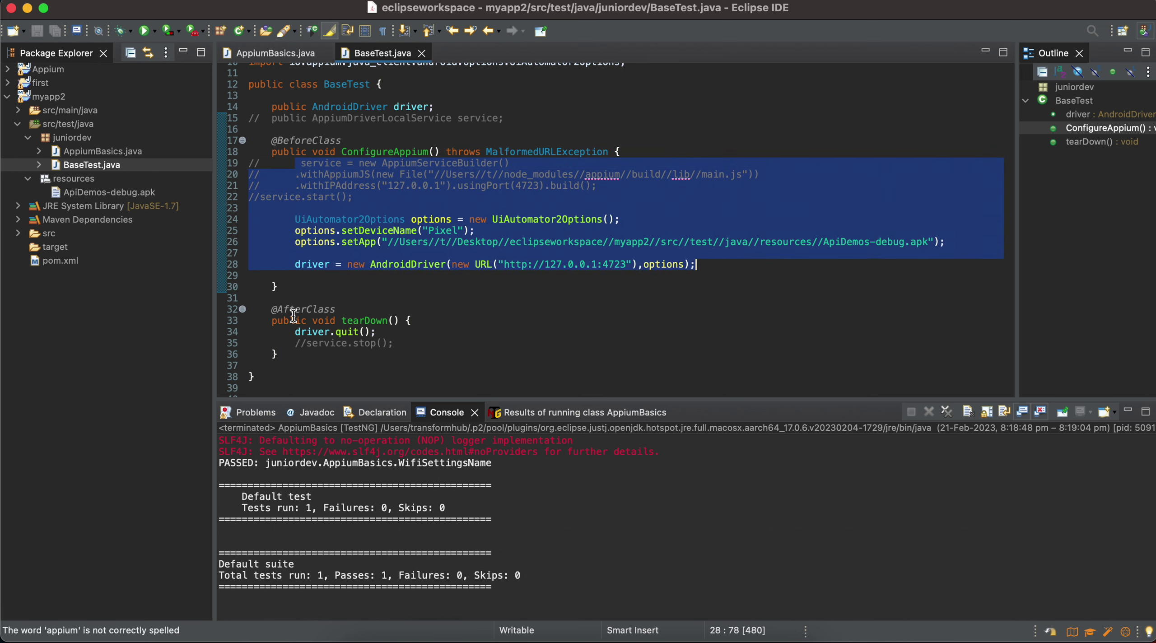
pyautogui.doubleClick(374, 152)
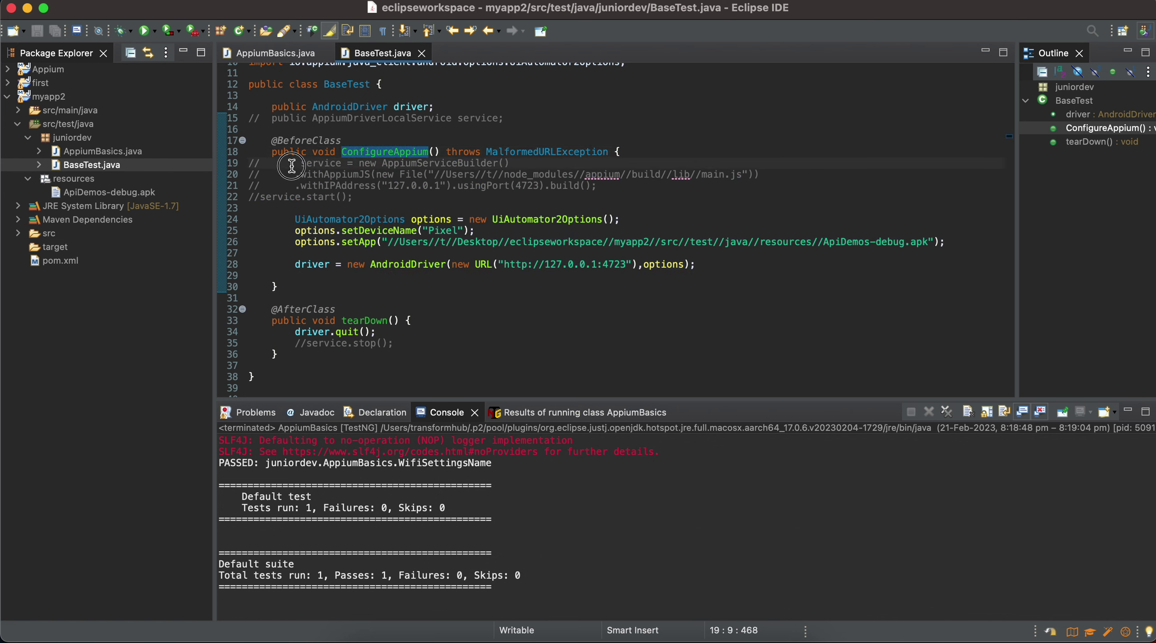
pyautogui.moveTo(291, 163)
pyautogui.mouseDown()
pyautogui.moveTo(633, 193)
pyautogui.moveTo(741, 265)
pyautogui.mouseUp()
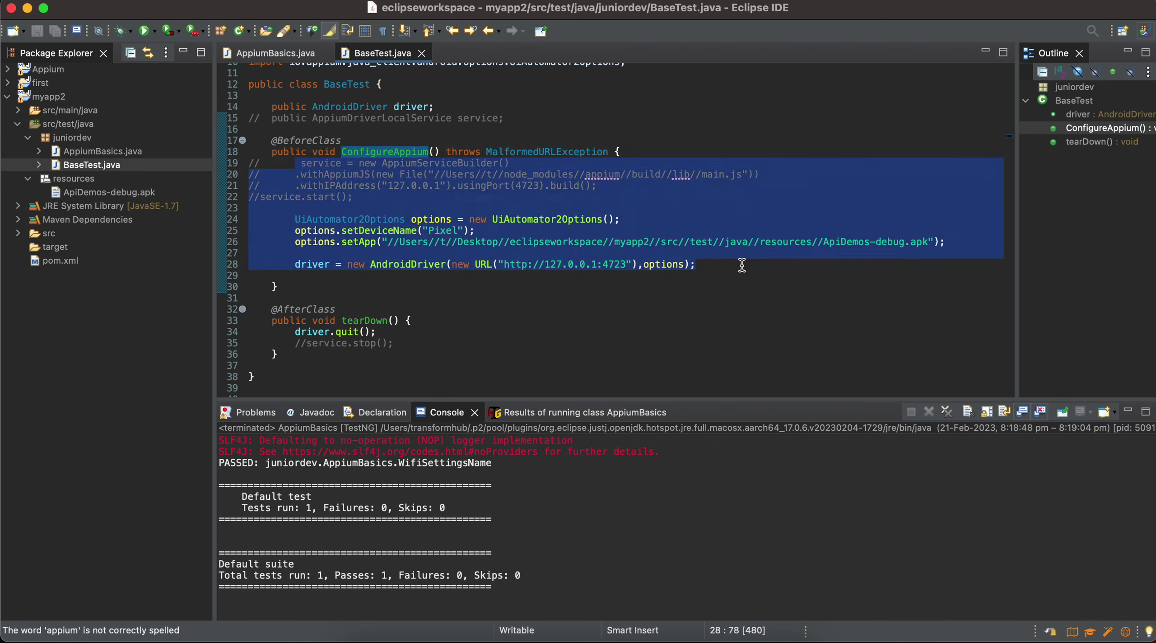
pyautogui.moveTo(275, 328); pyautogui.dragTo(397, 342)
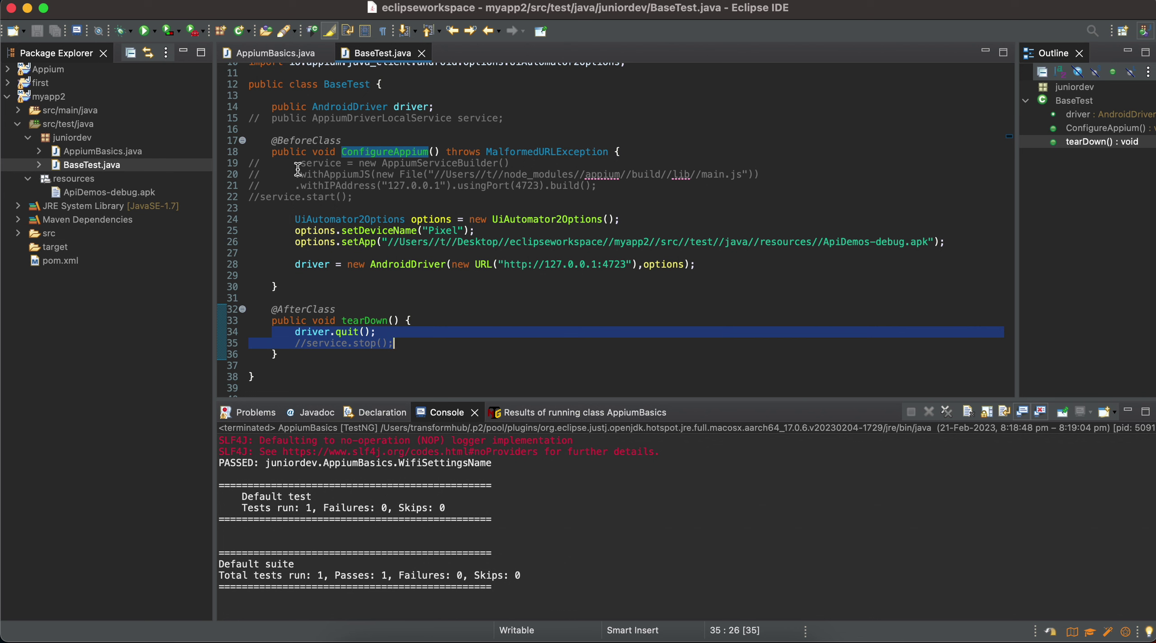
pyautogui.moveTo(295, 173)
pyautogui.mouseDown()
pyautogui.moveTo(479, 187)
pyautogui.moveTo(713, 265)
pyautogui.mouseUp()
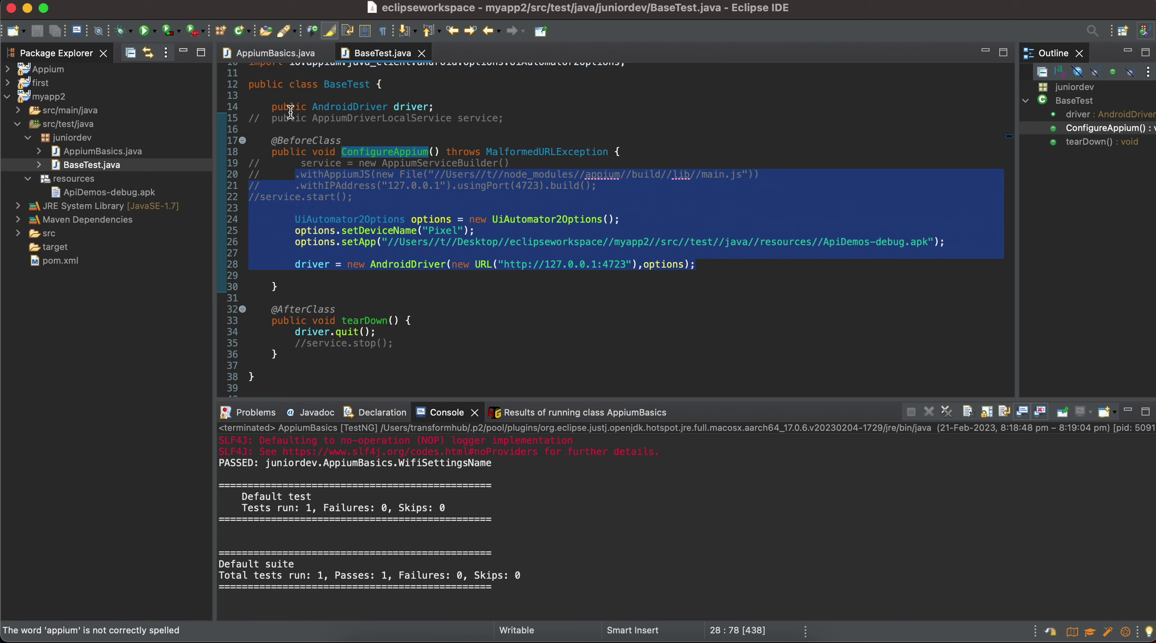
pyautogui.moveTo(269, 107)
pyautogui.mouseDown()
pyautogui.moveTo(429, 130)
pyautogui.moveTo(544, 128)
pyautogui.mouseUp()
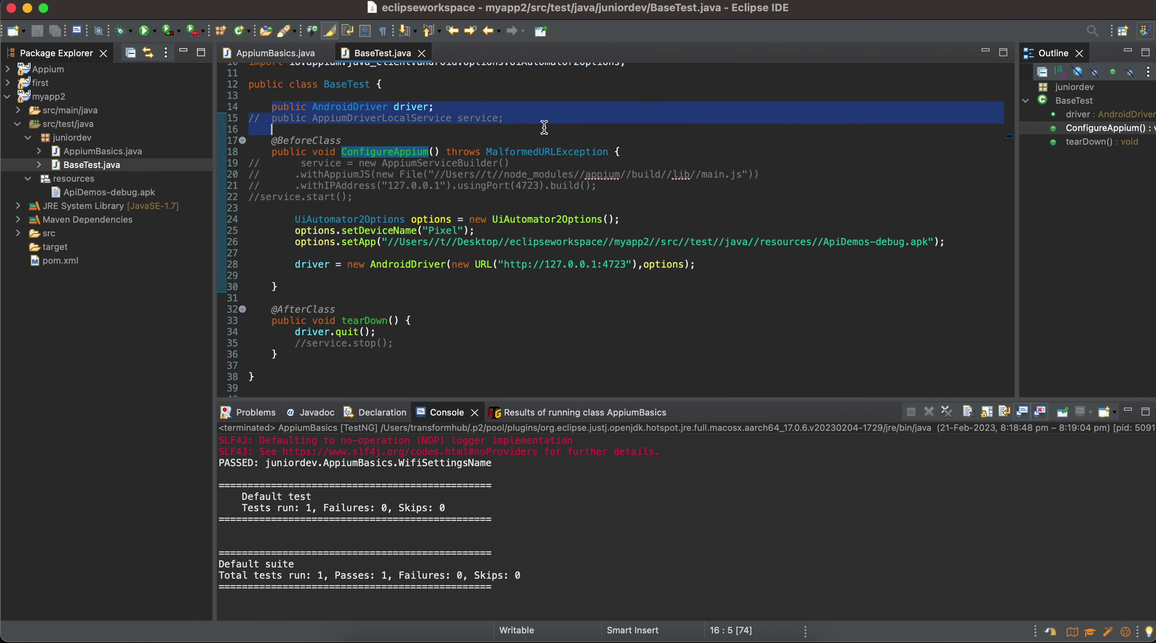
# Highlight AppiumDriverLocalService, the driver variable and driver.quit(), then switch to AppiumBasics.java.
pyautogui.click(388, 107)
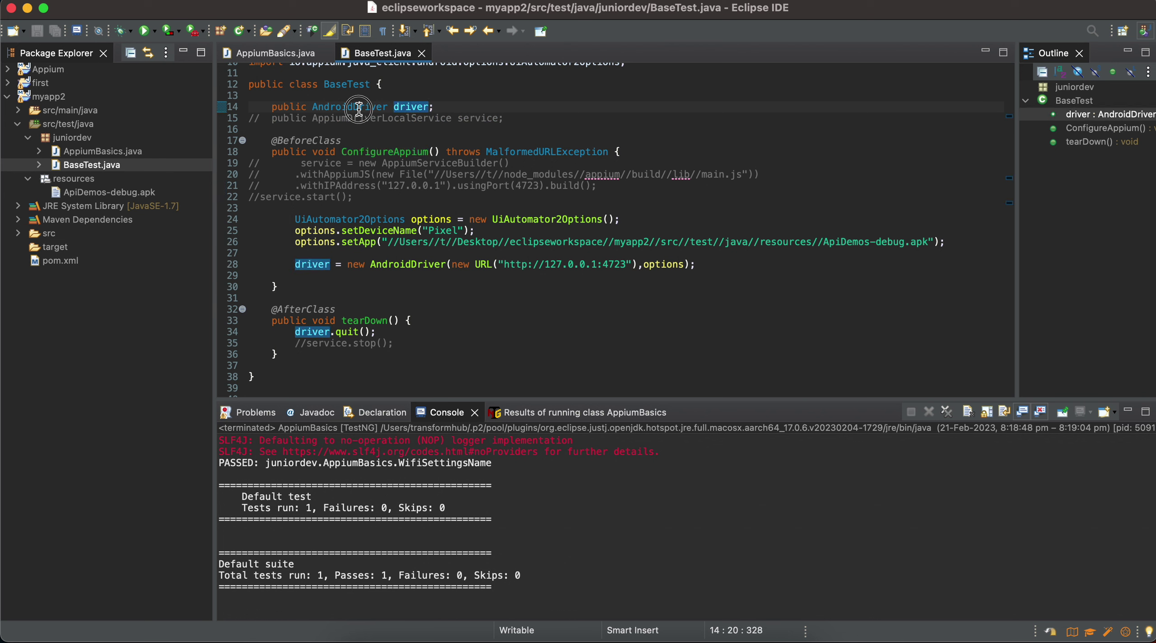
pyautogui.doubleClick(366, 120)
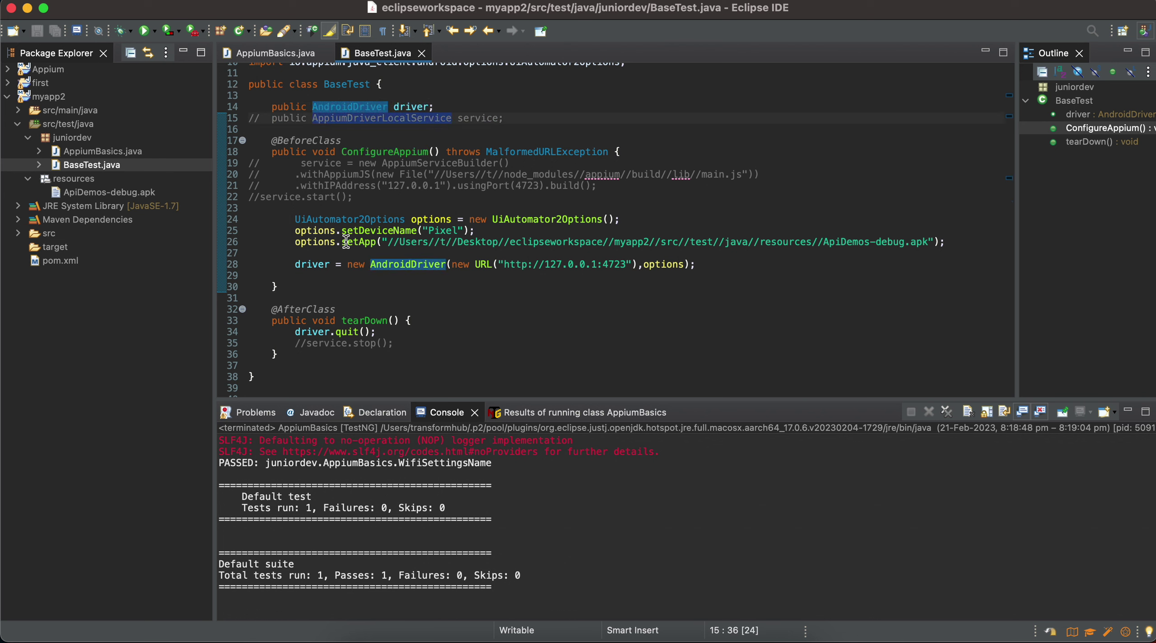
pyautogui.click(296, 266)
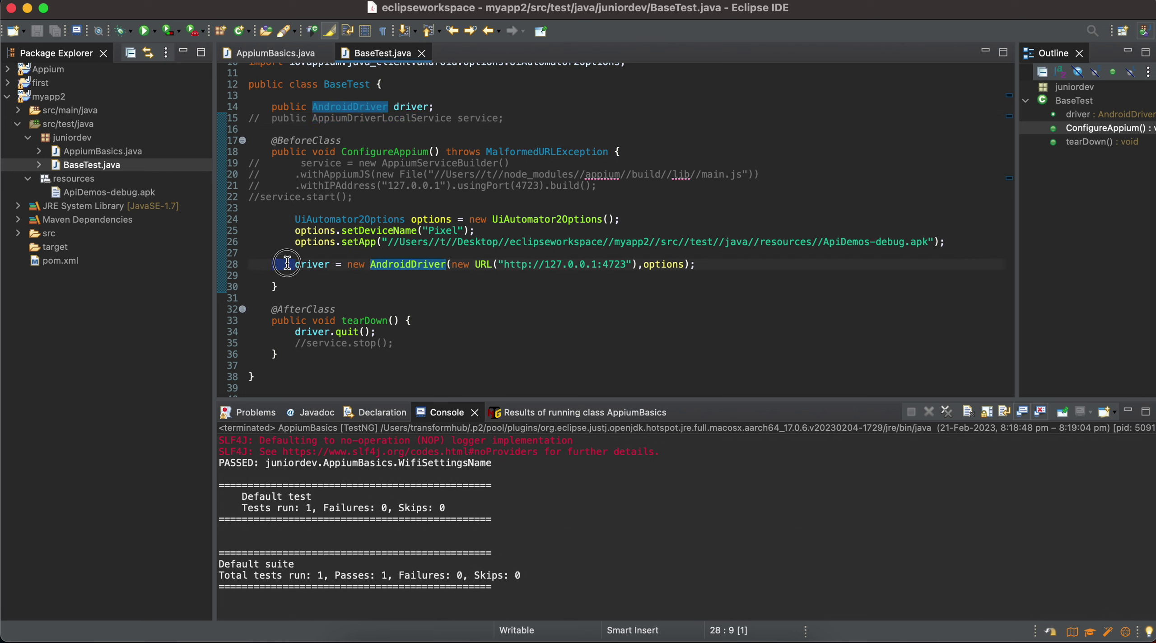
pyautogui.doubleClick(307, 264)
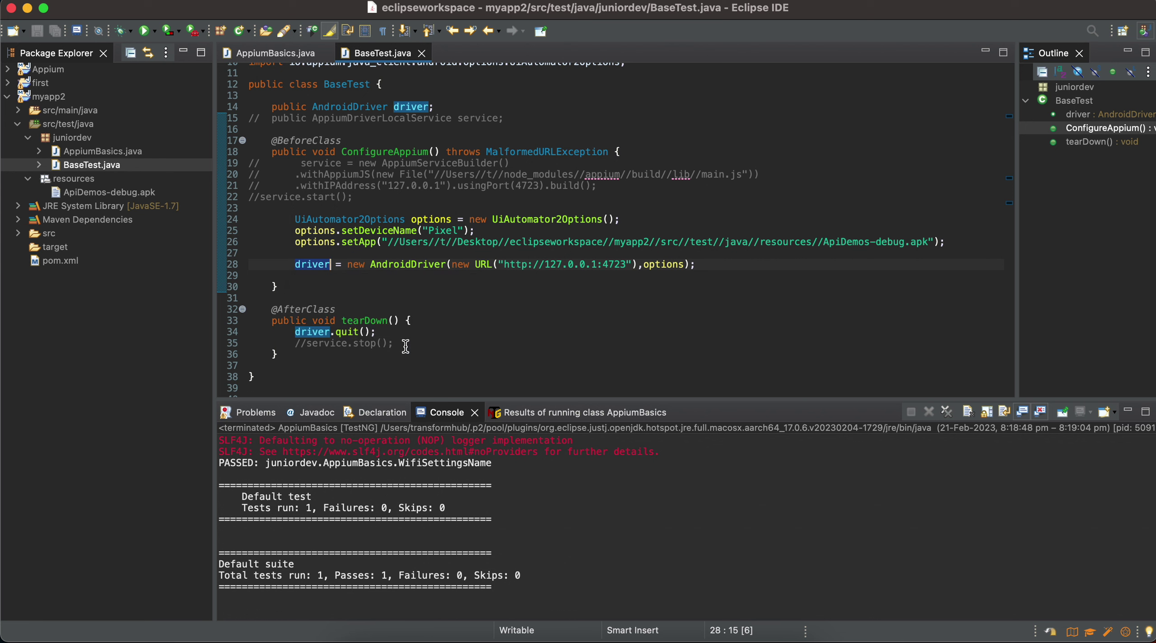
pyautogui.click(353, 332)
pyautogui.moveTo(290, 334); pyautogui.dragTo(384, 335)
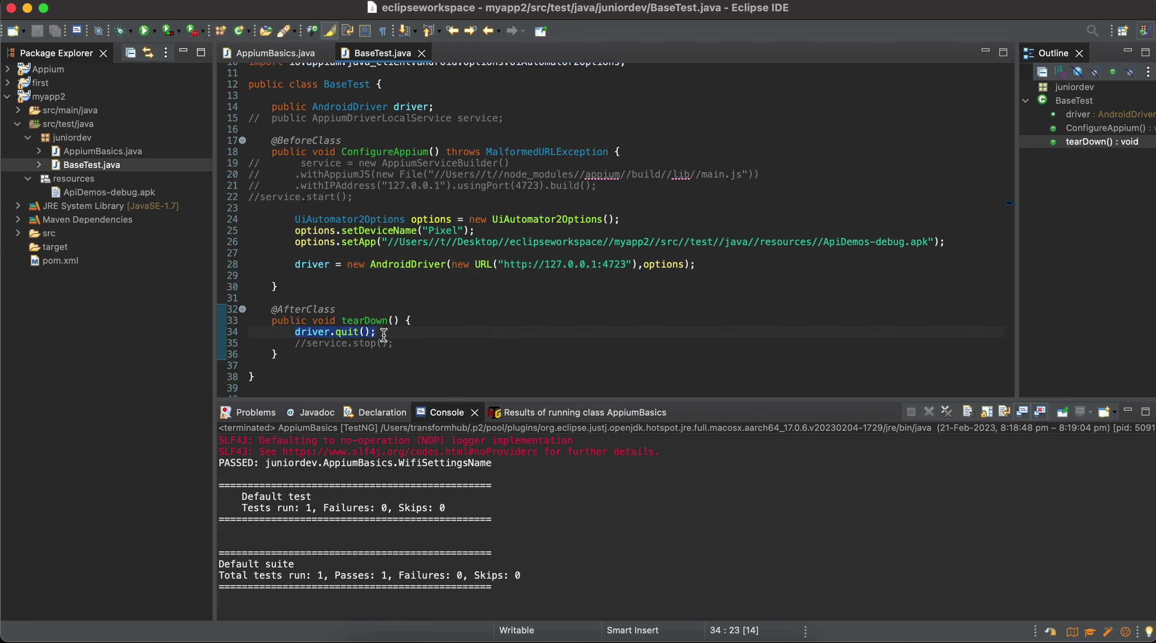
pyautogui.click(270, 54)
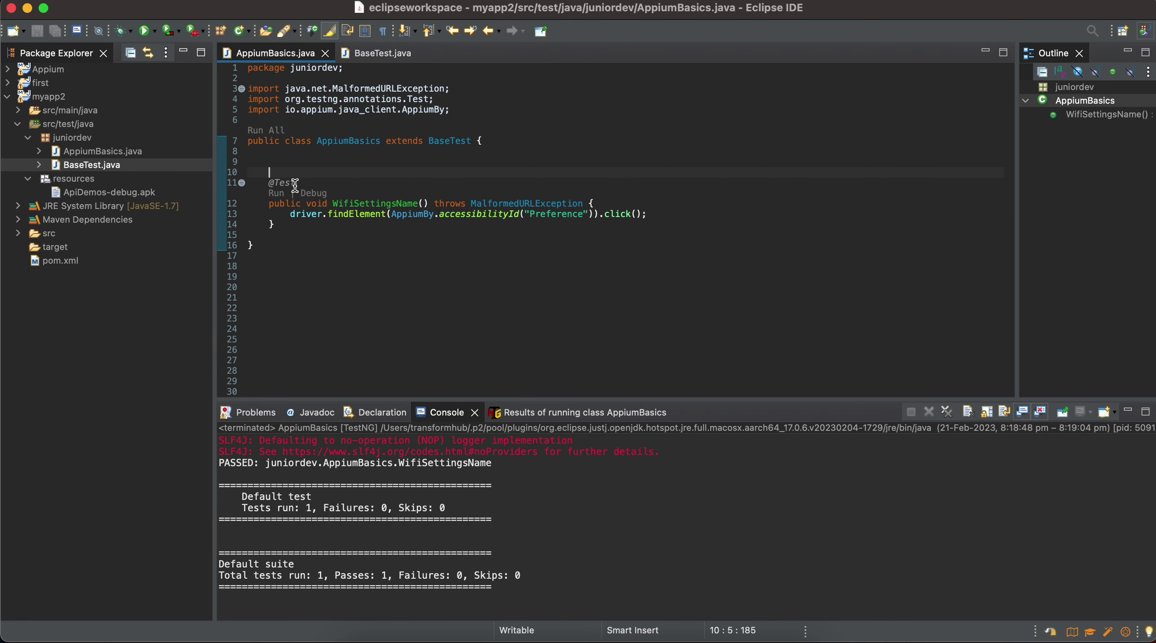
pyautogui.doubleClick(452, 140)
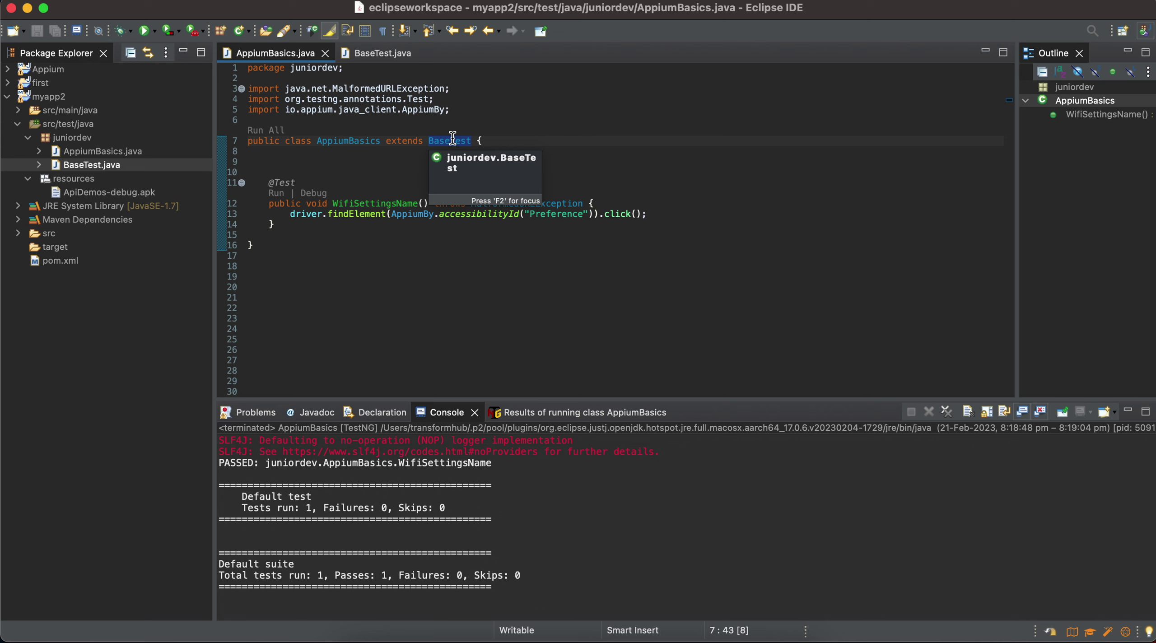
pyautogui.moveTo(290, 214); pyautogui.dragTo(674, 214)
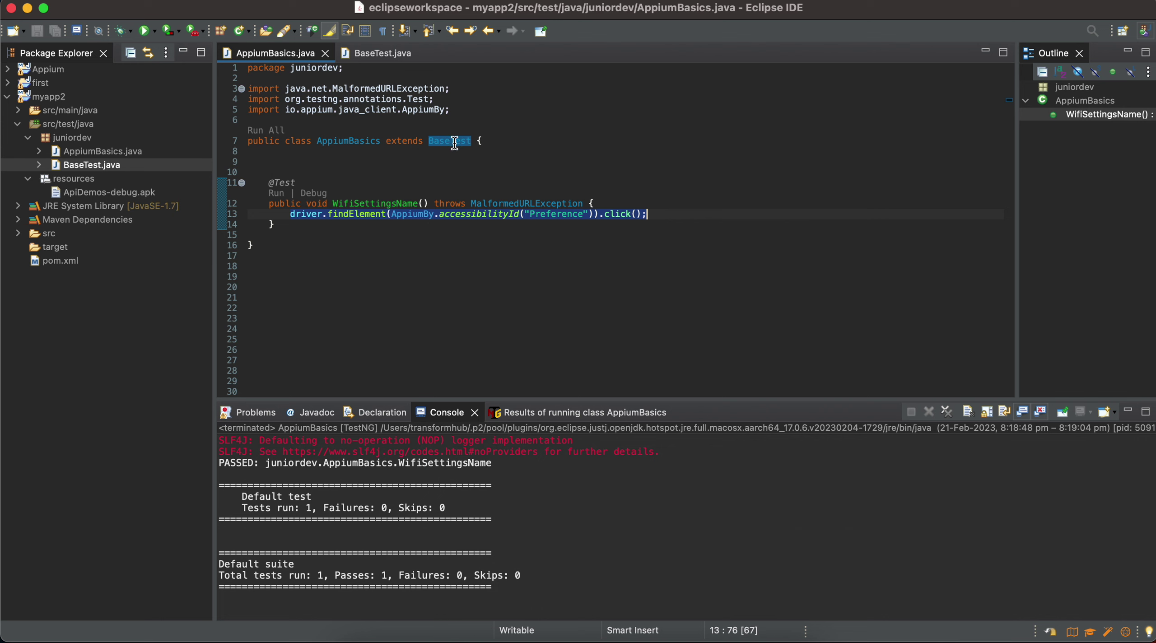
pyautogui.doubleClick(455, 142)
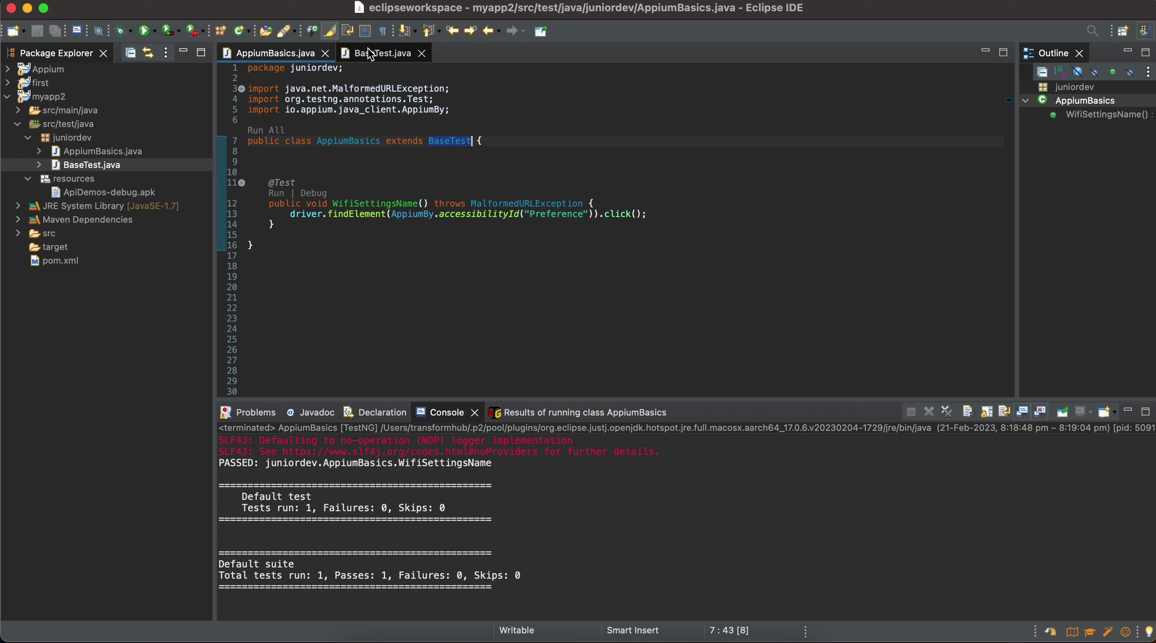
pyautogui.moveTo(249, 204); pyautogui.dragTo(302, 203)
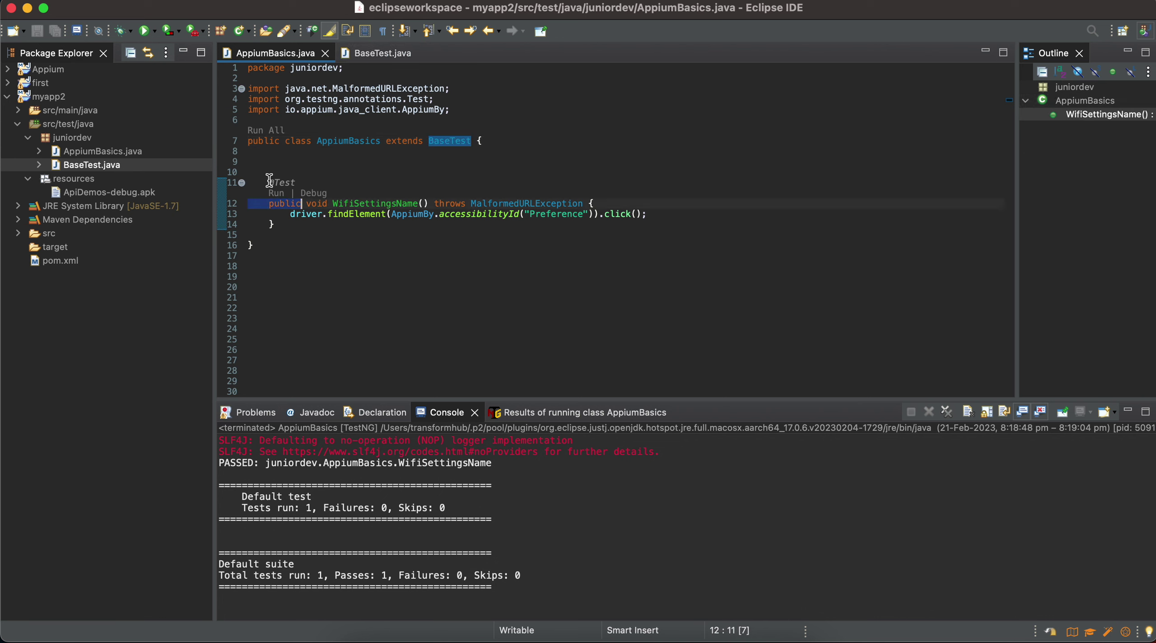
pyautogui.click(378, 55)
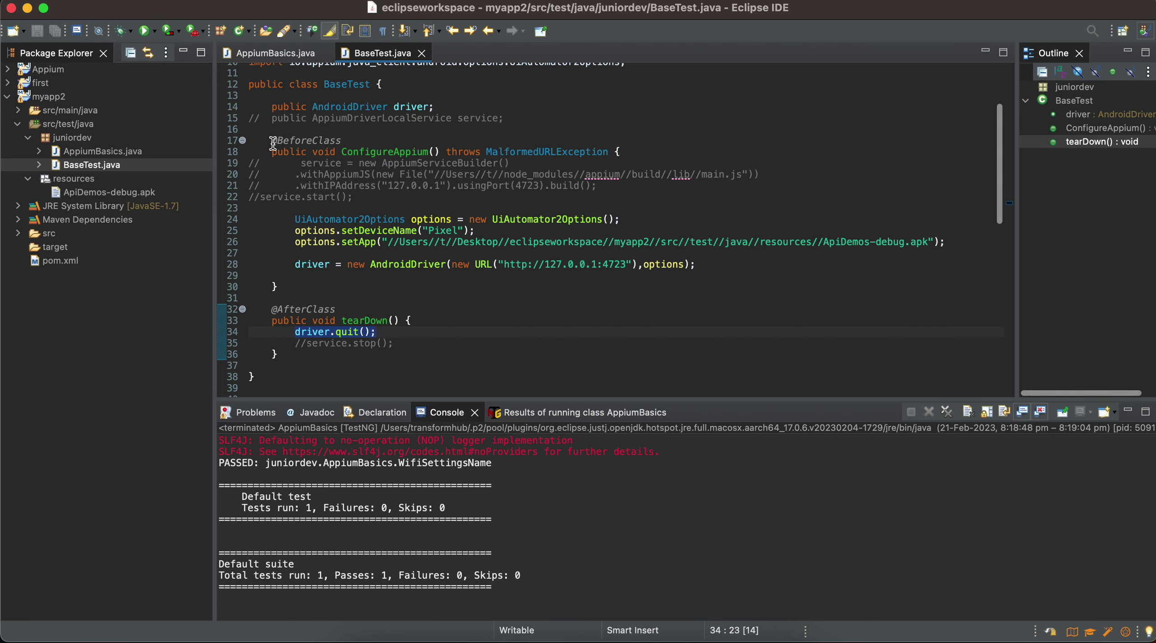
pyautogui.moveTo(269, 140); pyautogui.dragTo(371, 150)
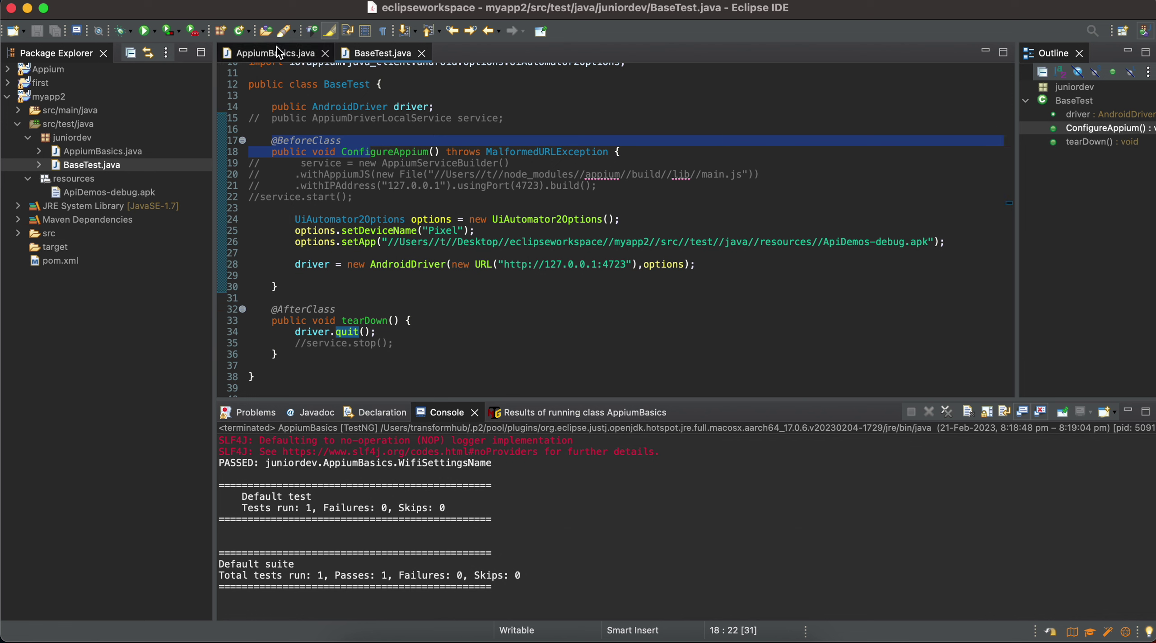
pyautogui.moveTo(269, 309); pyautogui.dragTo(394, 349)
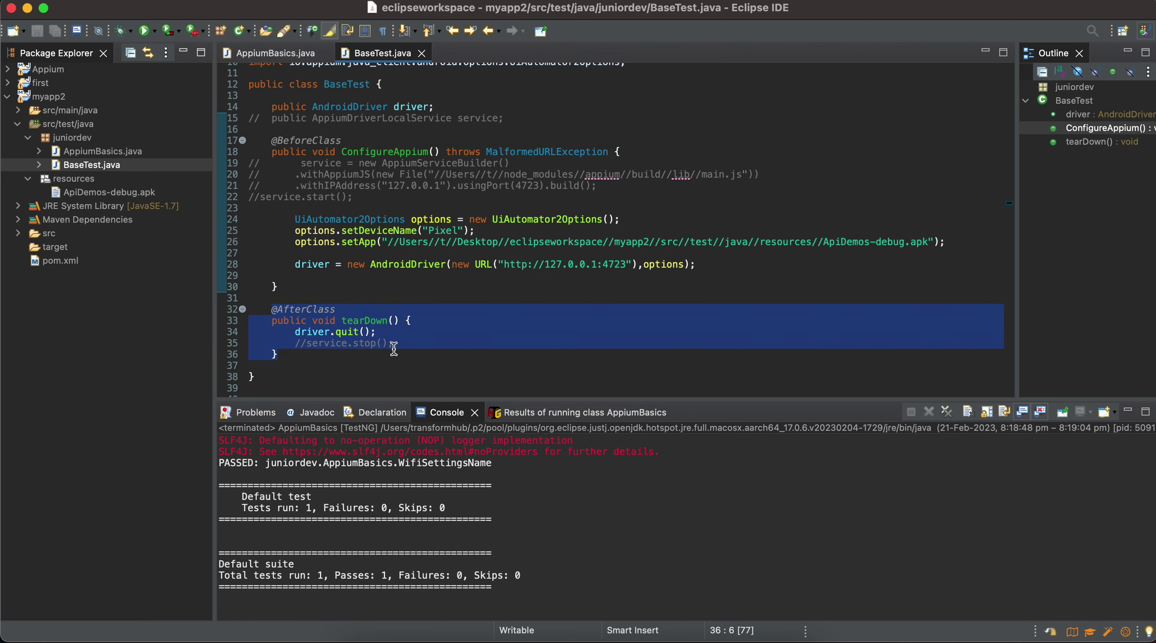